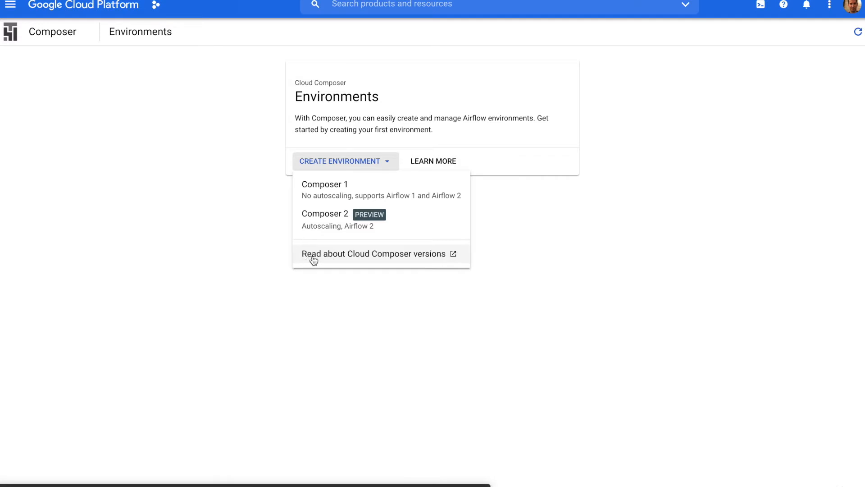
Open the Cloud Composer versioning documentation and examine the table of differences between Composer 1 and Composer 2
left_click(439, 255)
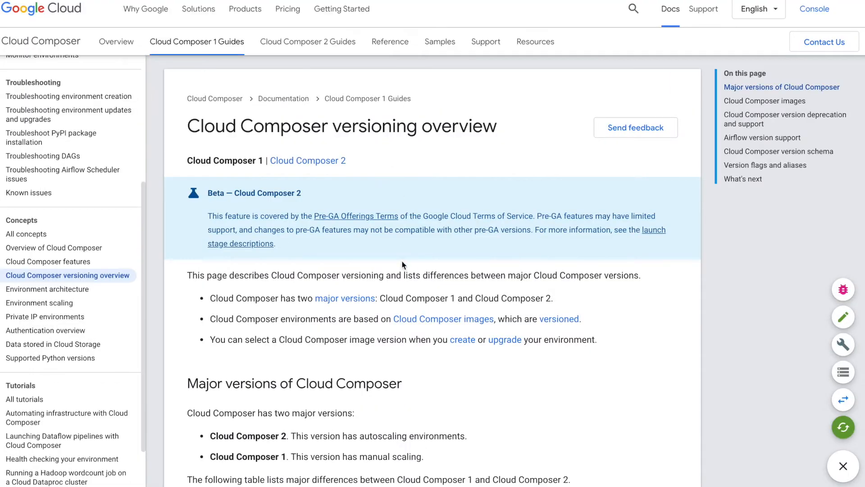
scroll(404, 311, "down", 3)
scroll(404, 307, "down", 3)
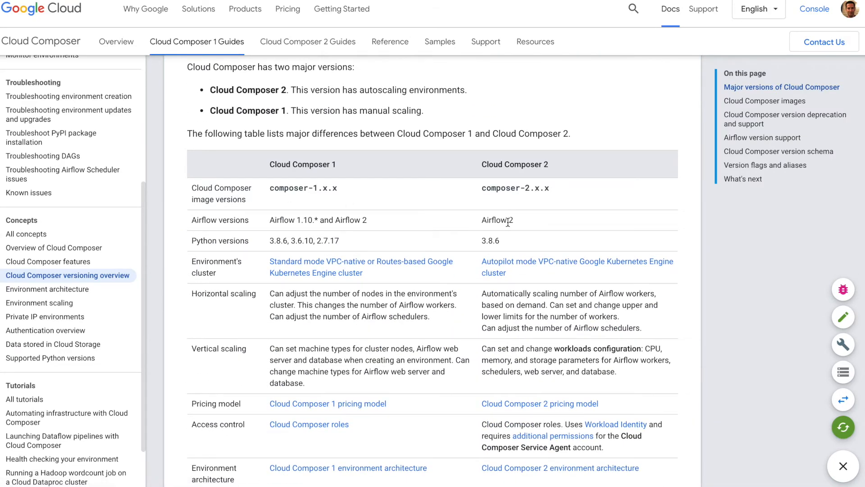
scroll(508, 222, "up", 6)
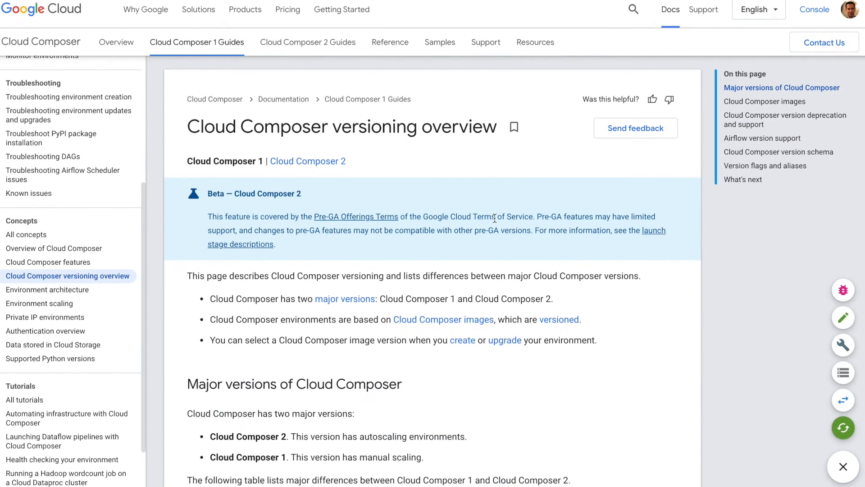
left_click(293, 161)
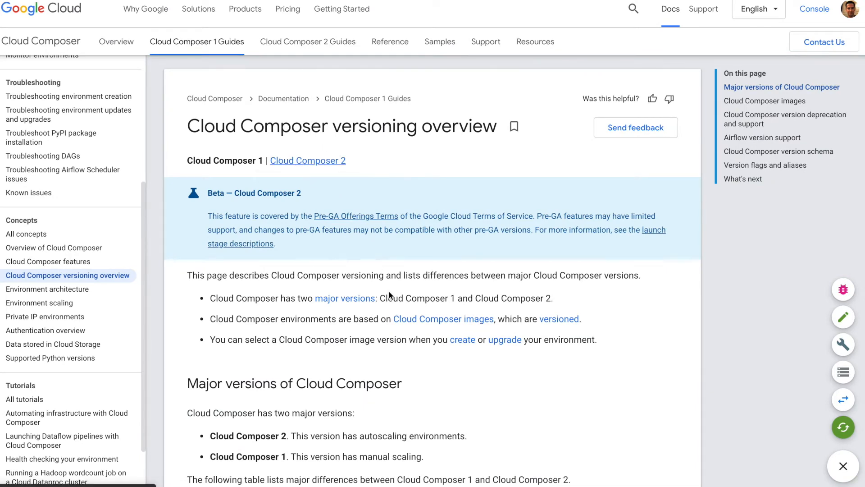
scroll(390, 292, "down", 4)
scroll(388, 291, "down", 7)
scroll(389, 291, "up", 11)
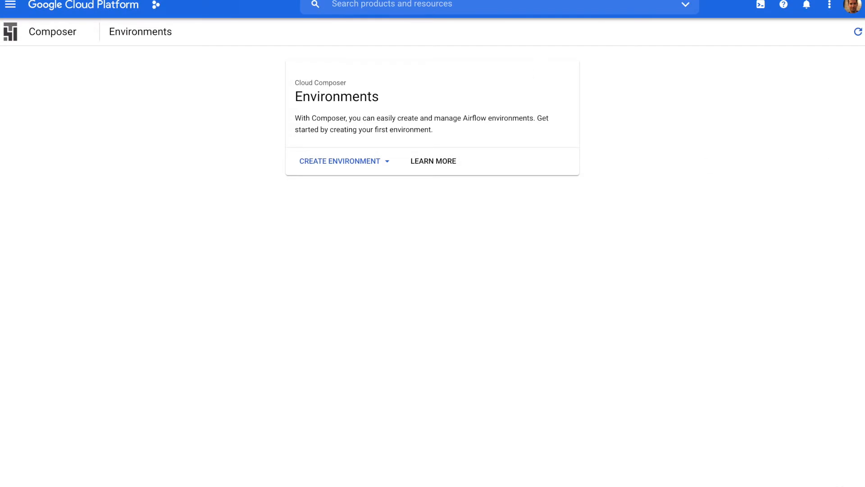
Start creating a Composer 2 environment in the console and name it composer2isgreat
left_click(359, 162)
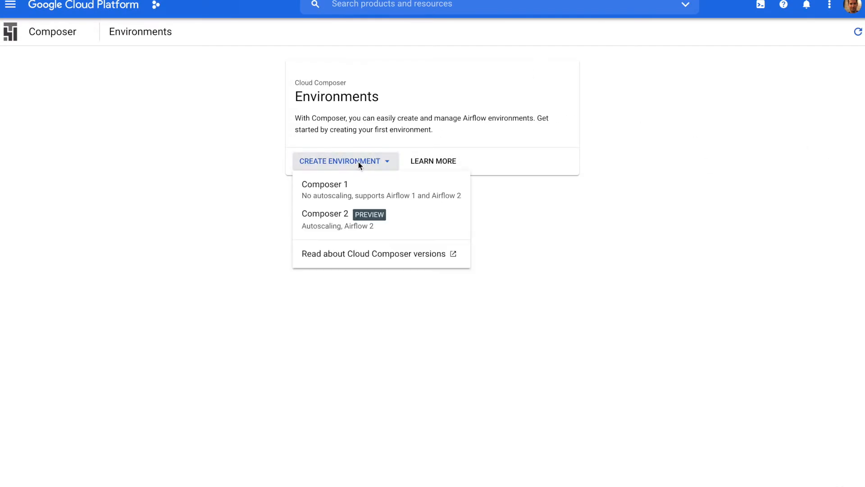
left_click(339, 220)
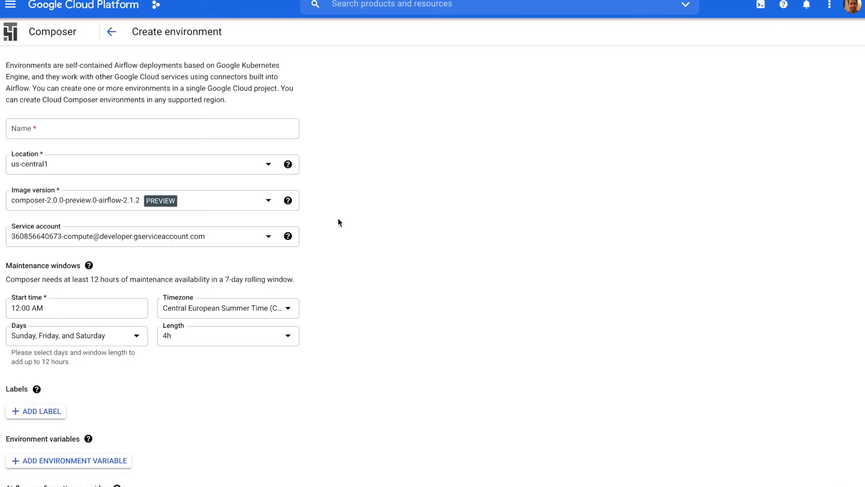
left_click(163, 130)
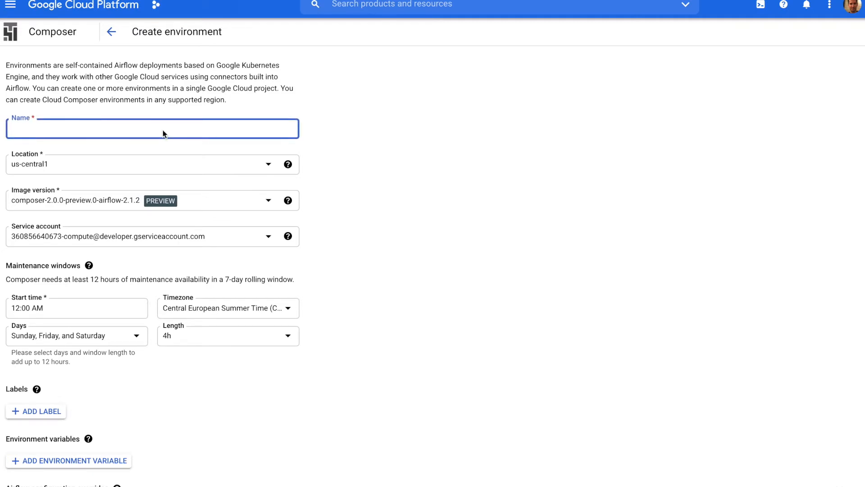
type("composer2isgreat")
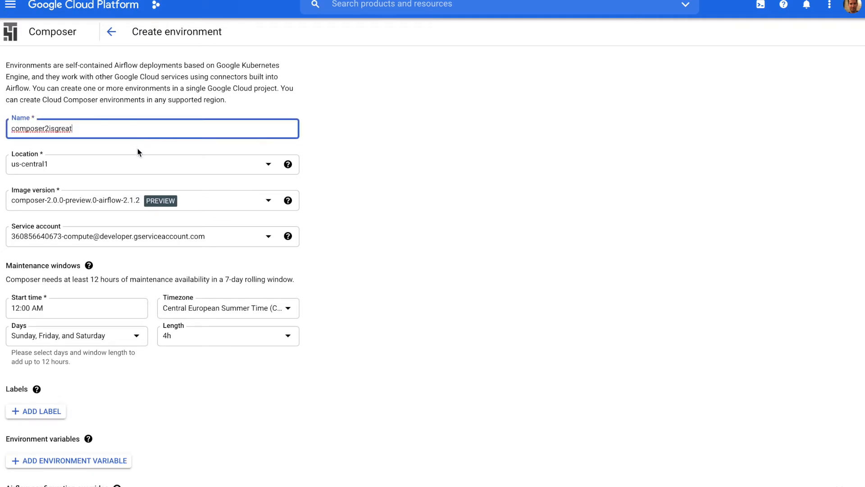
Check the available locations, keep us-central1, and choose composer-2.0.0-preview.0-airflow-2.1.2 as the image version
left_click(72, 173)
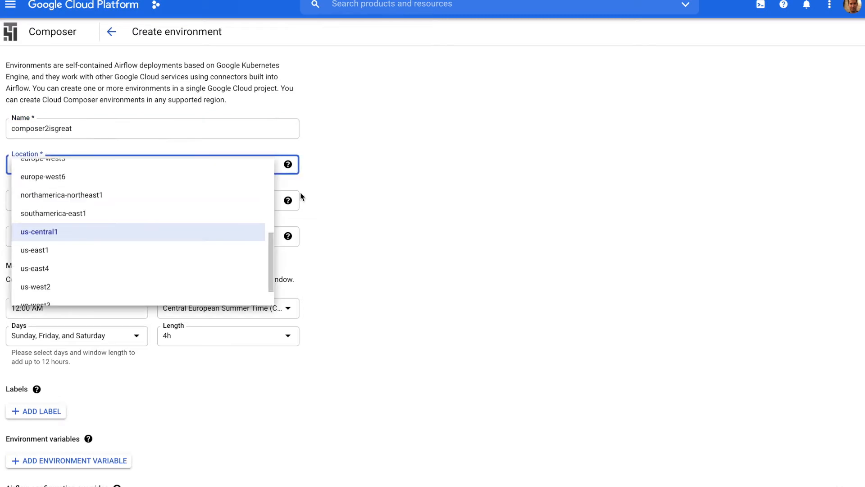
left_click(444, 179)
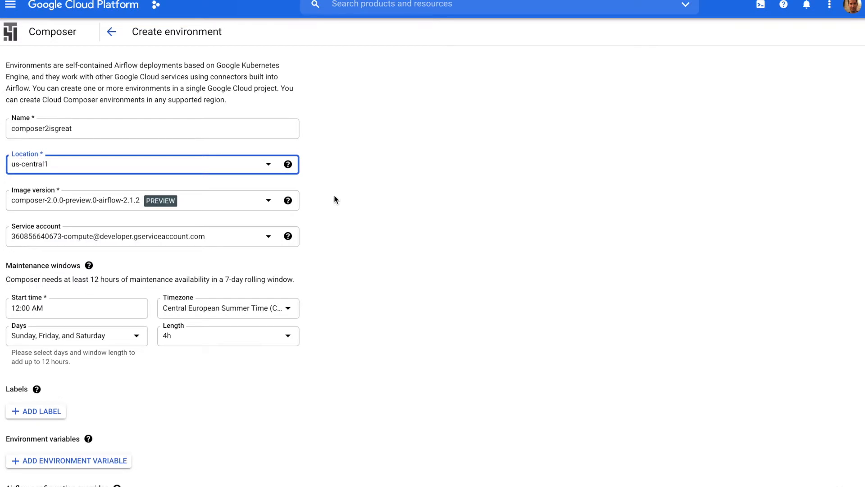
left_click(208, 211)
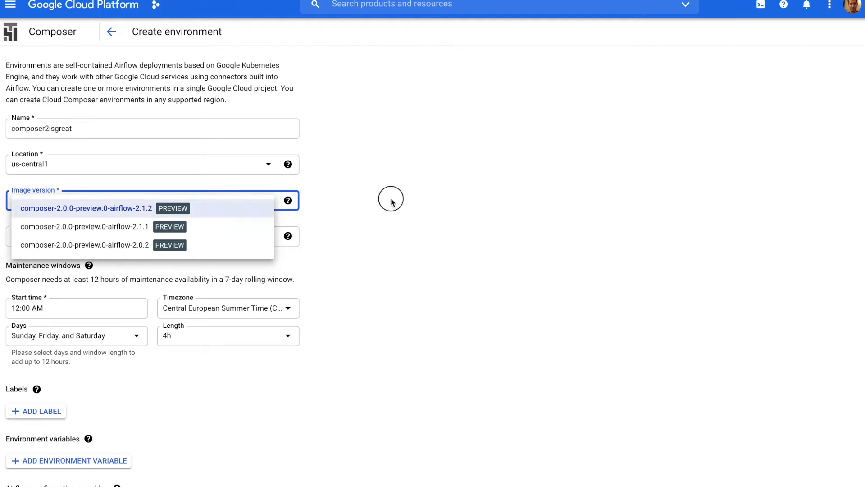
key("Return")
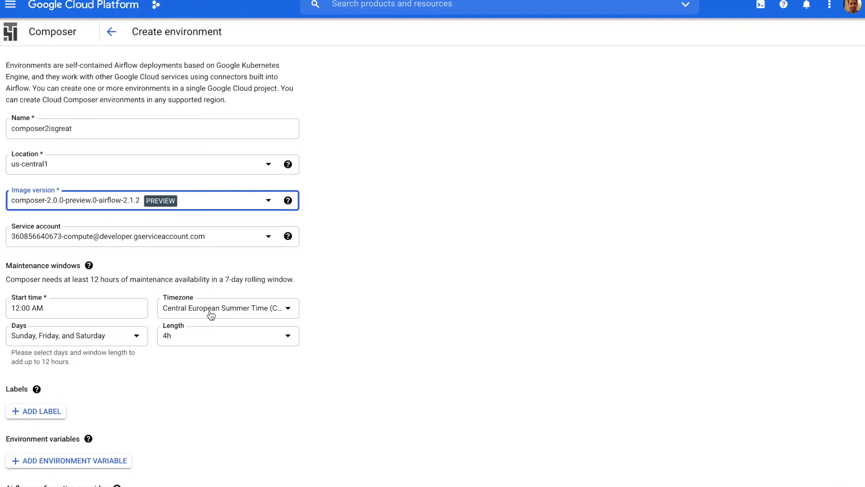
Compare the Small, Medium and Large environment resource presets, and select Custom resources for the environment
scroll(211, 314, "down", 5)
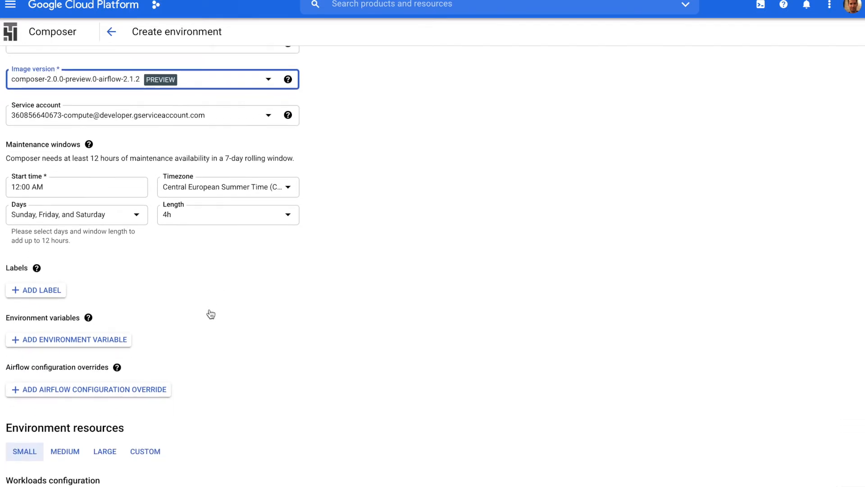
scroll(211, 314, "down", 1)
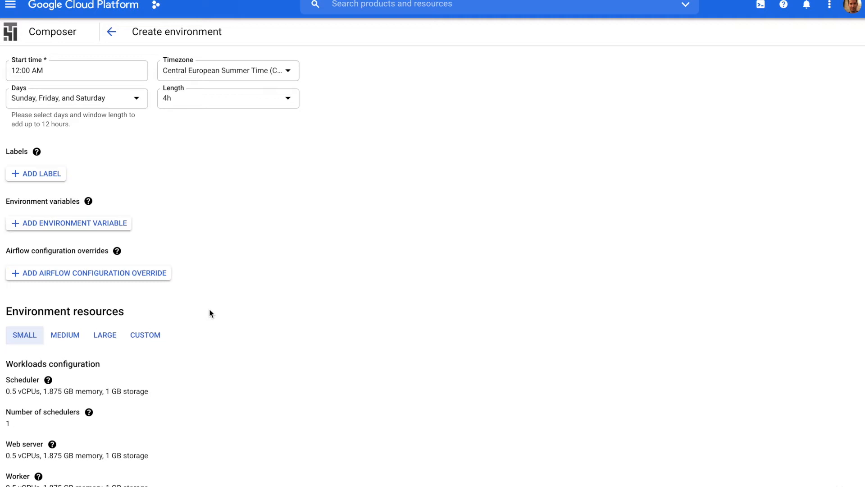
scroll(209, 313, "down", 5)
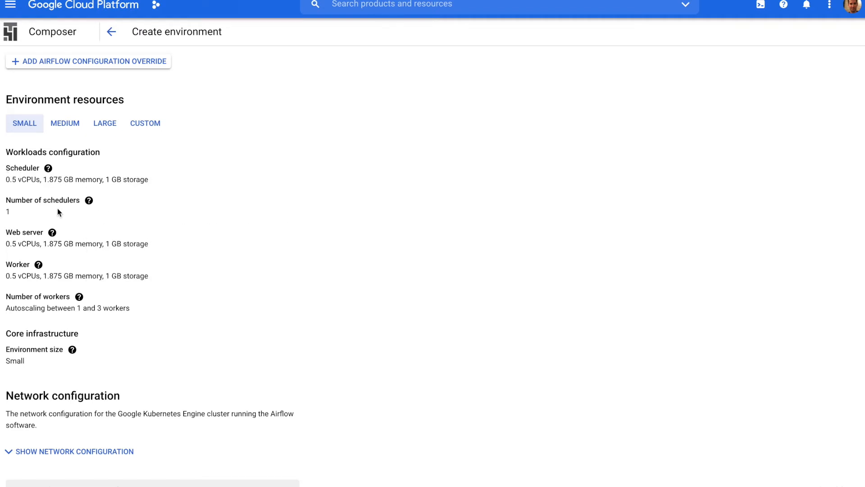
mouse_move(53, 233)
mouse_move(83, 297)
left_click(66, 127)
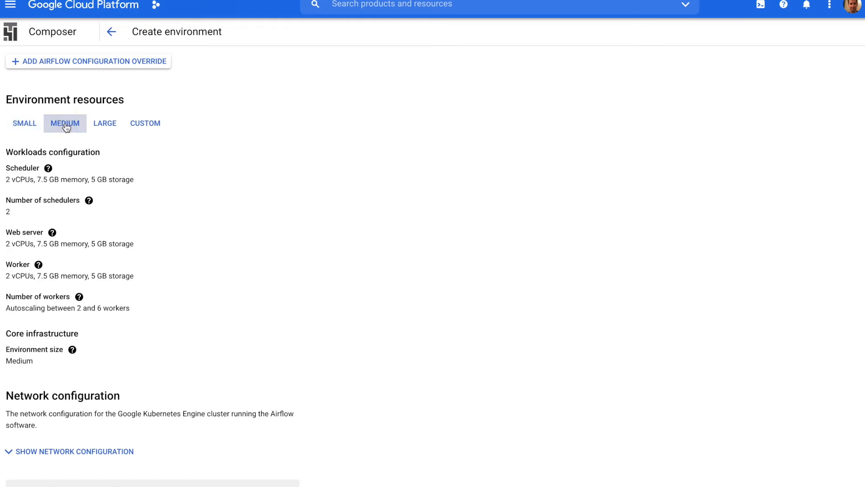
left_click(109, 128)
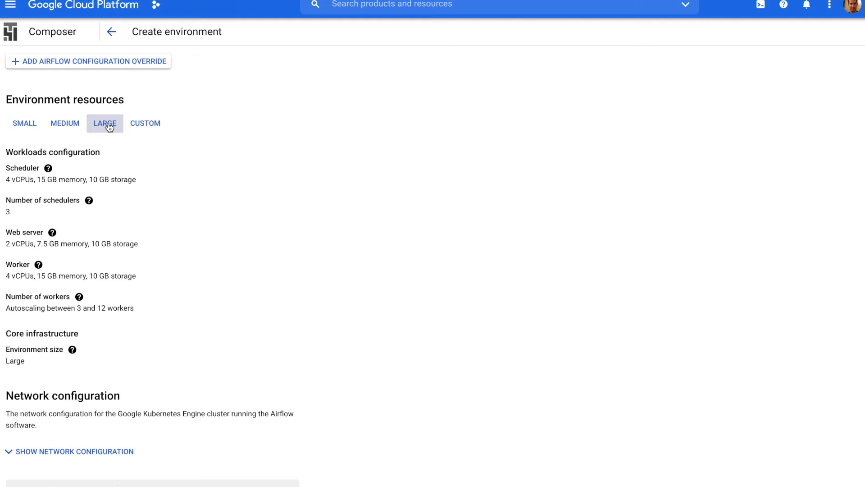
left_click(153, 128)
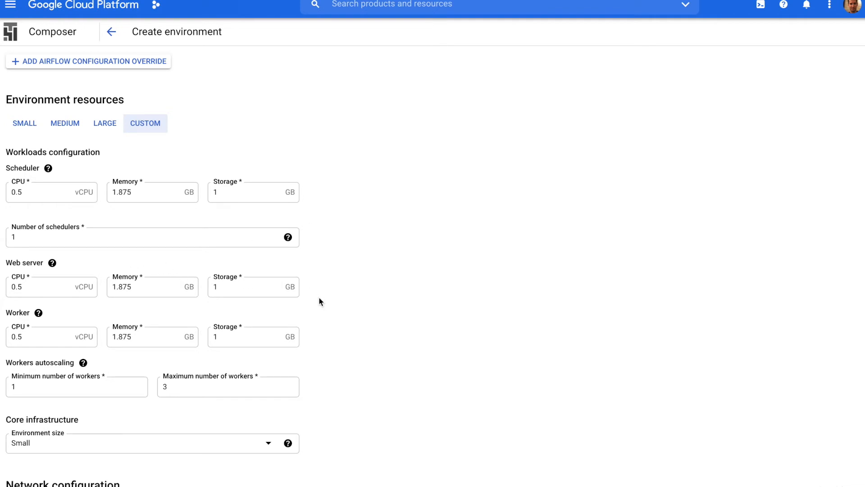
Expand the network configuration, leave its default options selected, and create the environment
scroll(351, 355, "down", 3)
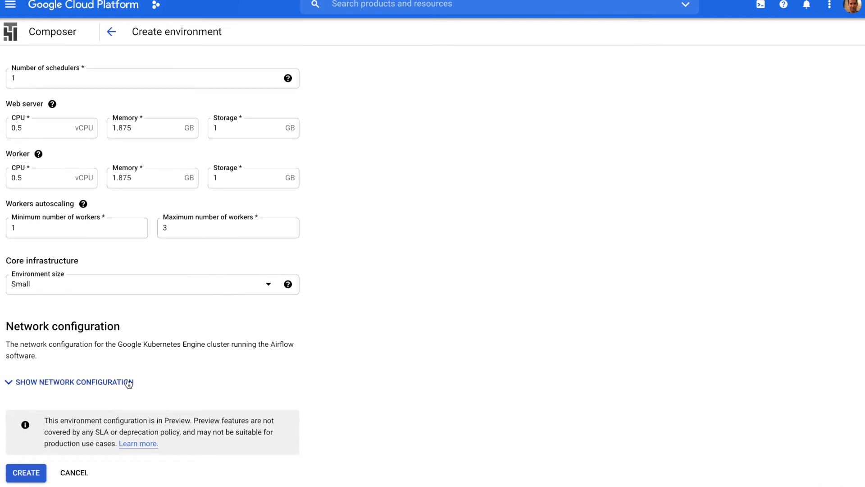
left_click(108, 382)
scroll(224, 380, "down", 3)
scroll(224, 380, "down", 3)
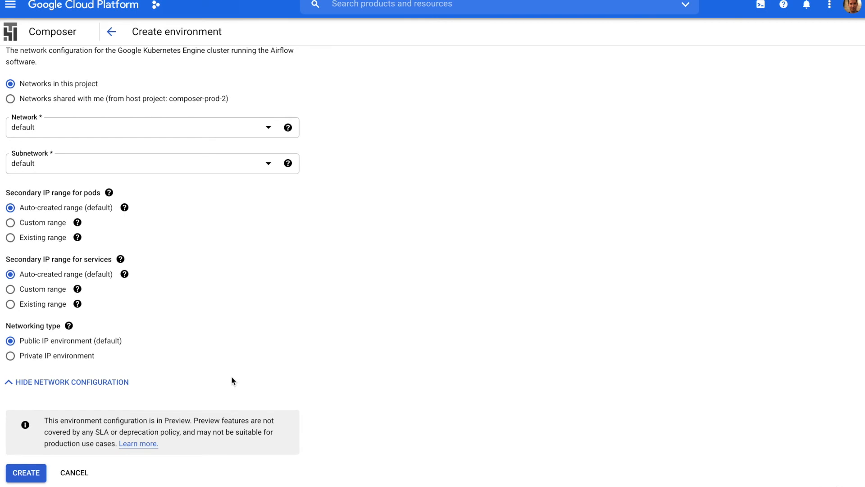
left_click(20, 476)
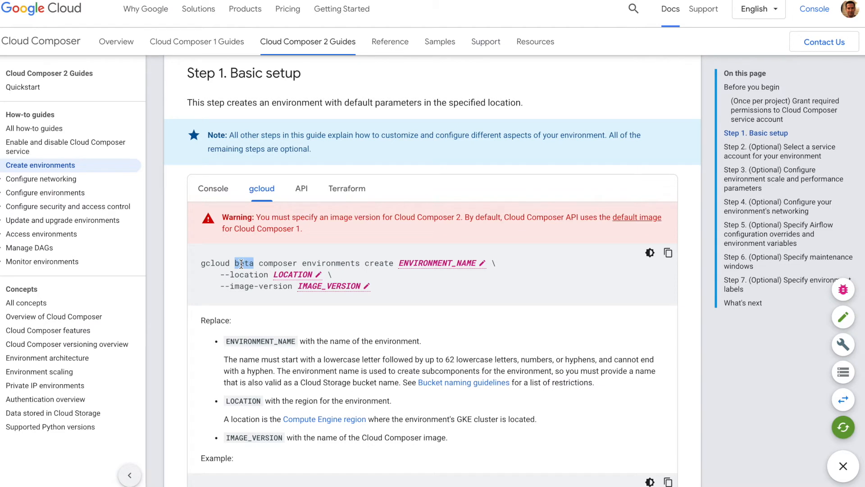
Read the gcloud environment creation guide in the Composer 2 documentation, from the basic setup through the scale and performance parameters
left_click(399, 289)
scroll(435, 289, "down", 15)
scroll(436, 288, "down", 12)
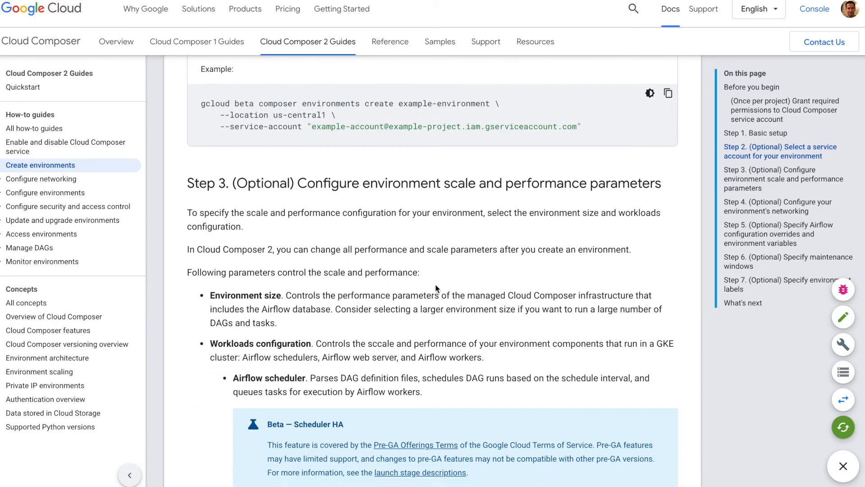
scroll(435, 285, "down", 9)
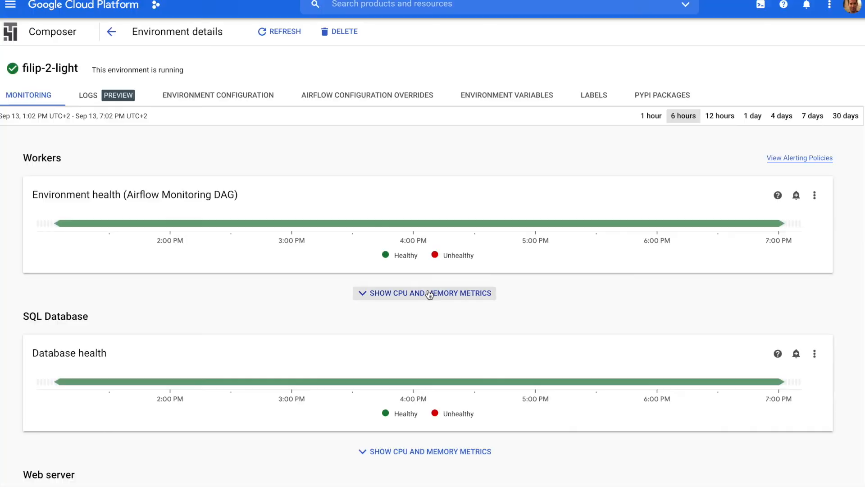
Show the CPU and memory metrics for the workers and the SQL database, and examine their usage graphs
left_click(429, 294)
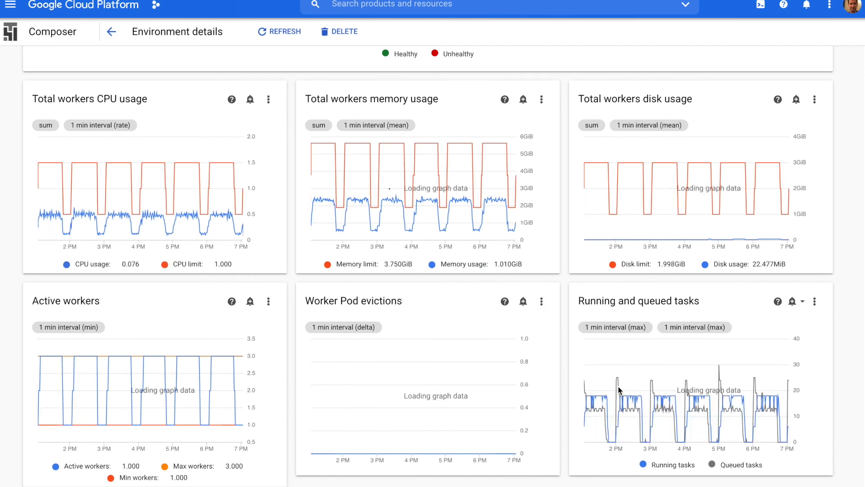
scroll(618, 385, "down", 7)
left_click(477, 361)
scroll(540, 371, "down", 3)
scroll(541, 372, "down", 2)
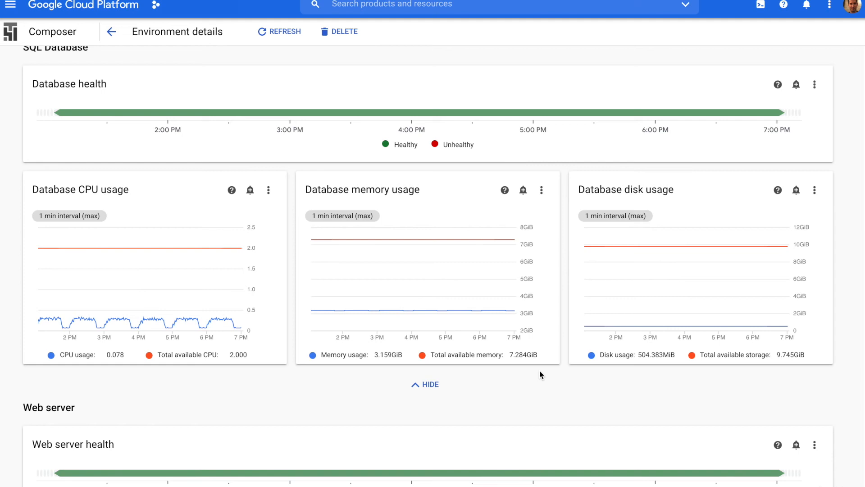
mouse_move(209, 281)
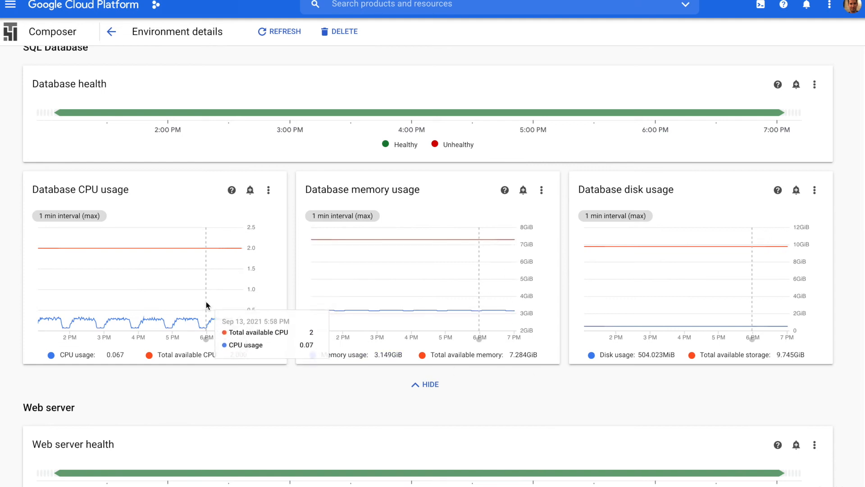
Show the CPU and memory metrics for the schedulers and examine their usage graphs
scroll(210, 306, "down", 6)
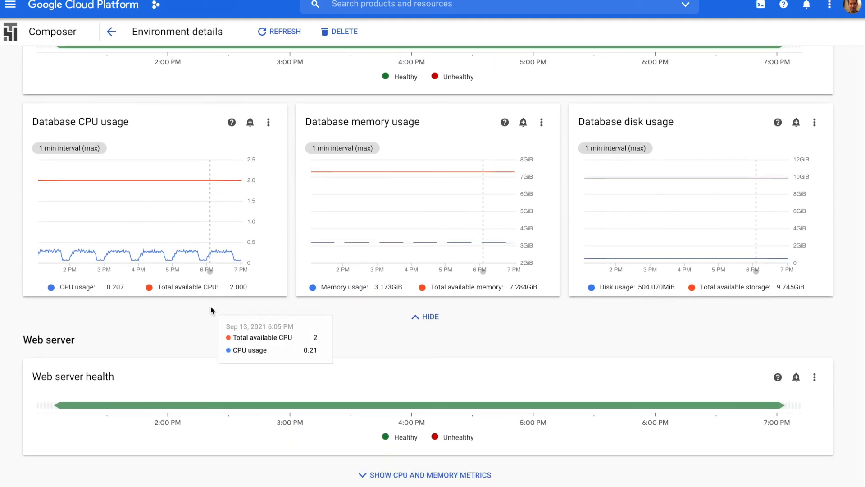
scroll(211, 307, "down", 2)
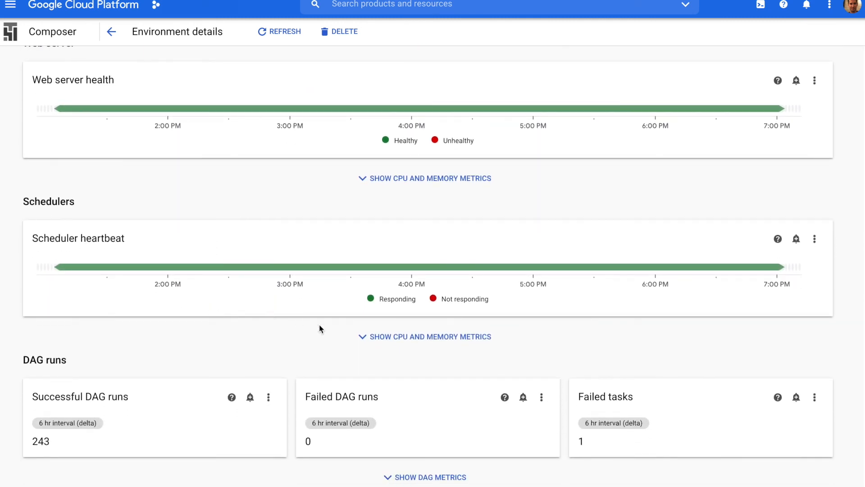
left_click(393, 337)
scroll(385, 339, "down", 1)
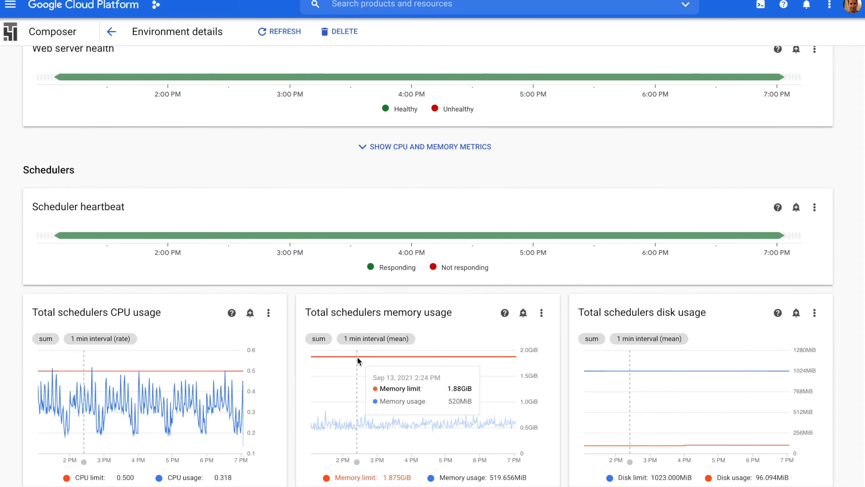
scroll(358, 357, "down", 1)
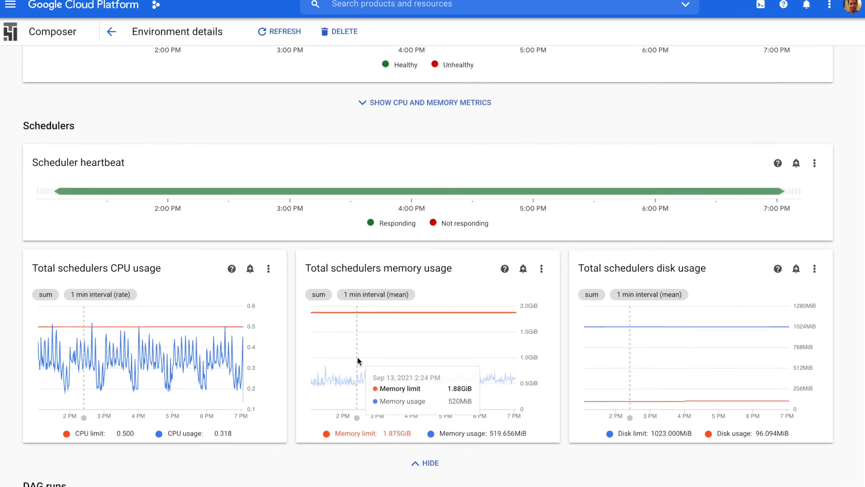